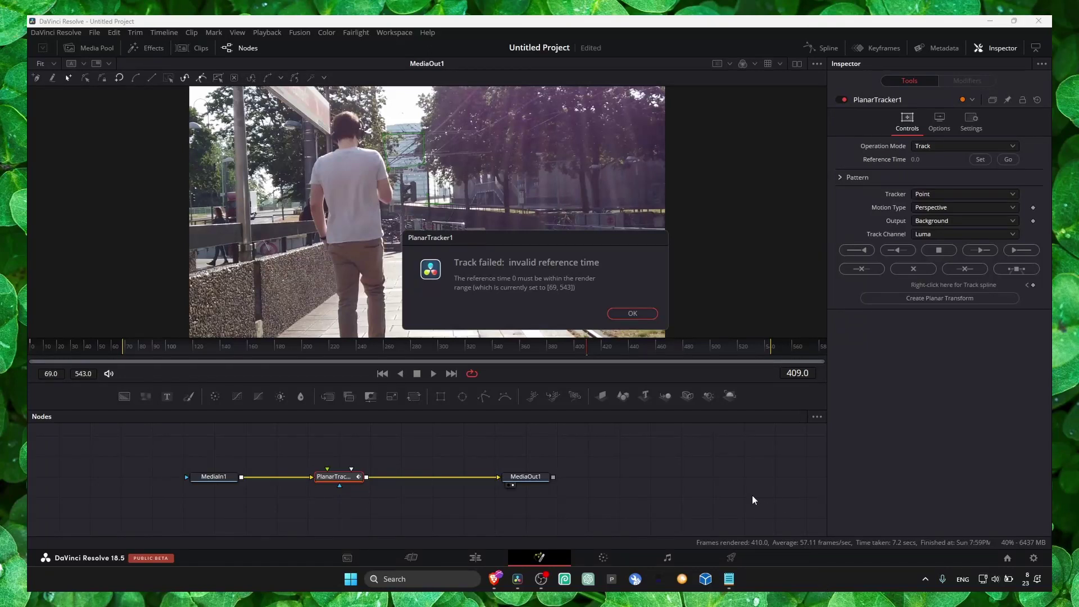
# - Dismiss the invalid reference time error and marquee-select nodes in the Node editor, leaving MediaOut1 selected
pyautogui.click(728, 579)
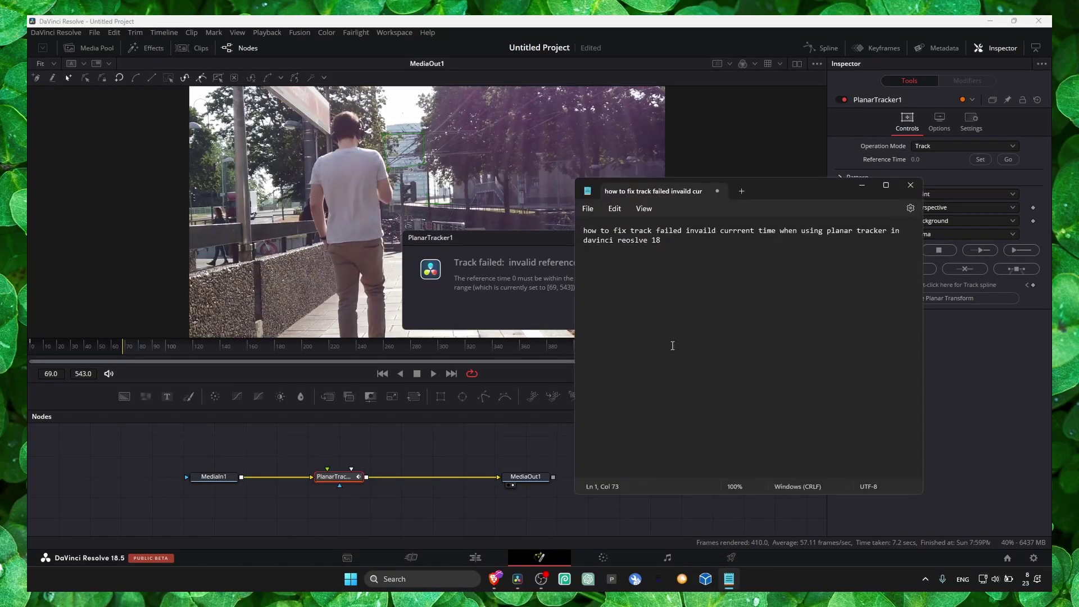
pyautogui.click(778, 198)
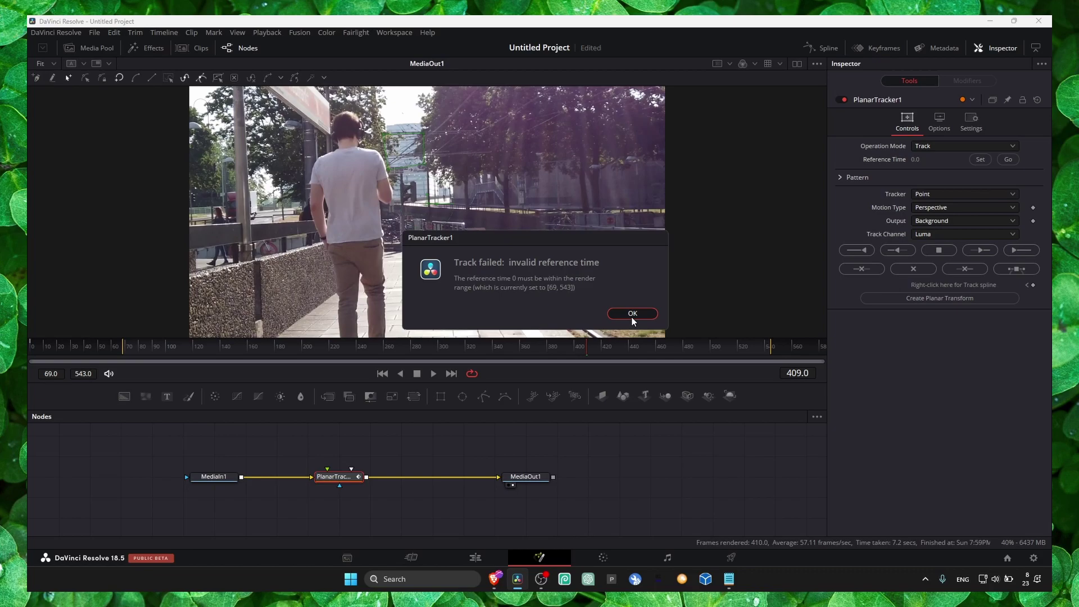
pyautogui.click(632, 314)
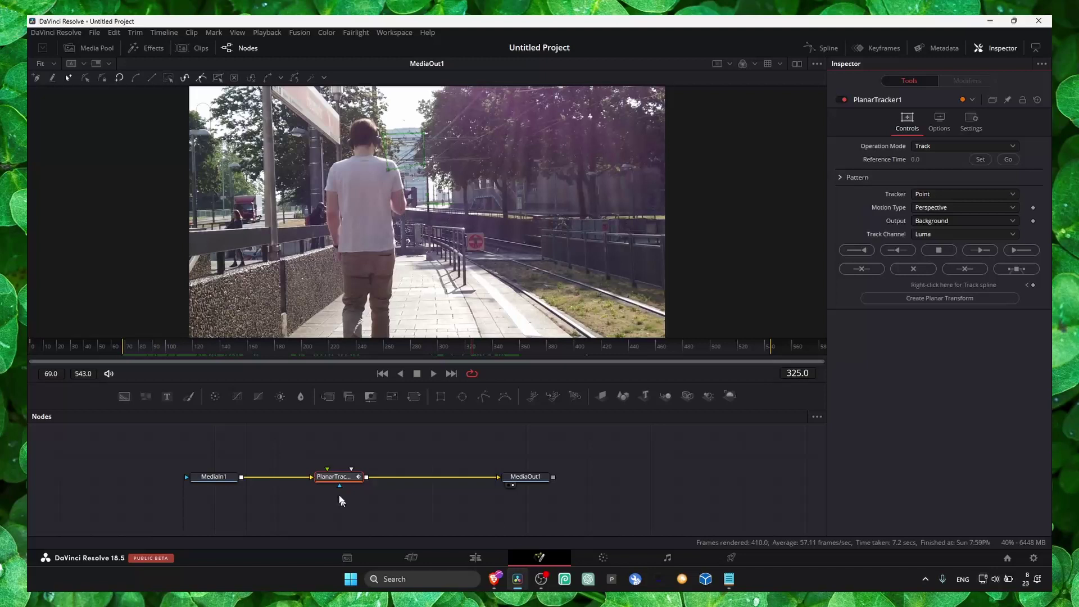
pyautogui.moveTo(281, 454); pyautogui.dragTo(450, 520)
pyautogui.moveTo(525, 515); pyautogui.dragTo(352, 482)
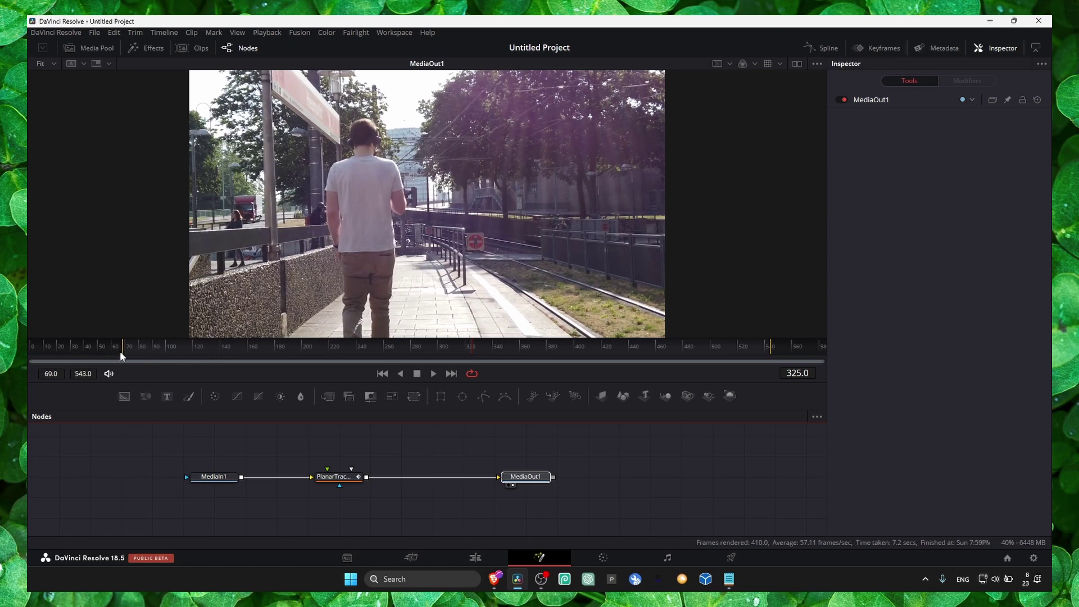
# - Extend the render range to span frames 0 through 583, past the earlier end of 543
pyautogui.moveTo(121, 352); pyautogui.dragTo(59, 353)
pyautogui.moveTo(768, 347); pyautogui.dragTo(840, 350)
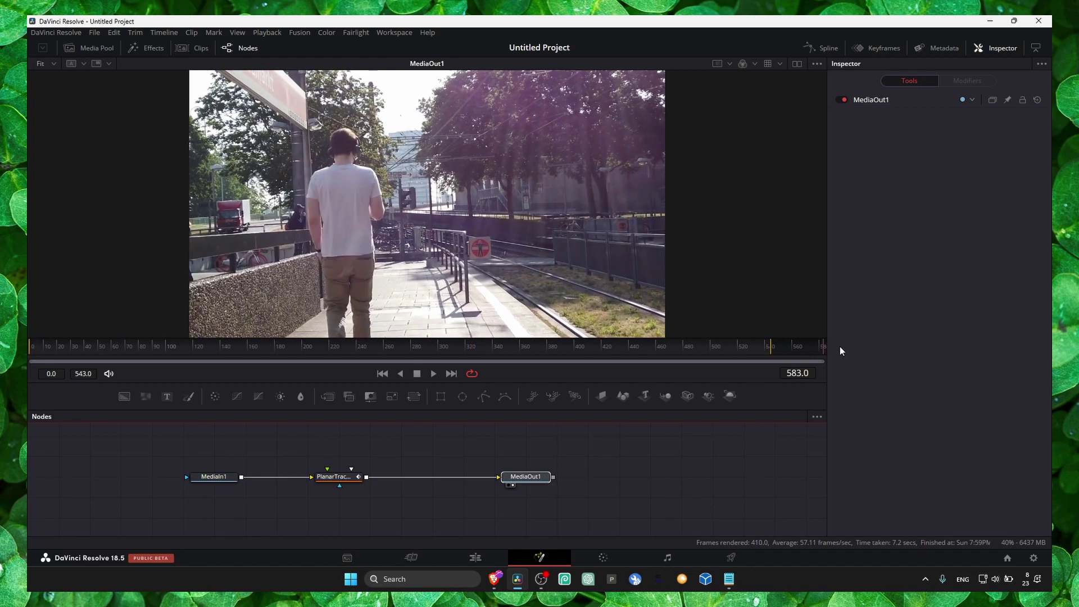
pyautogui.moveTo(774, 351); pyautogui.dragTo(816, 354)
pyautogui.moveTo(32, 351); pyautogui.dragTo(106, 351)
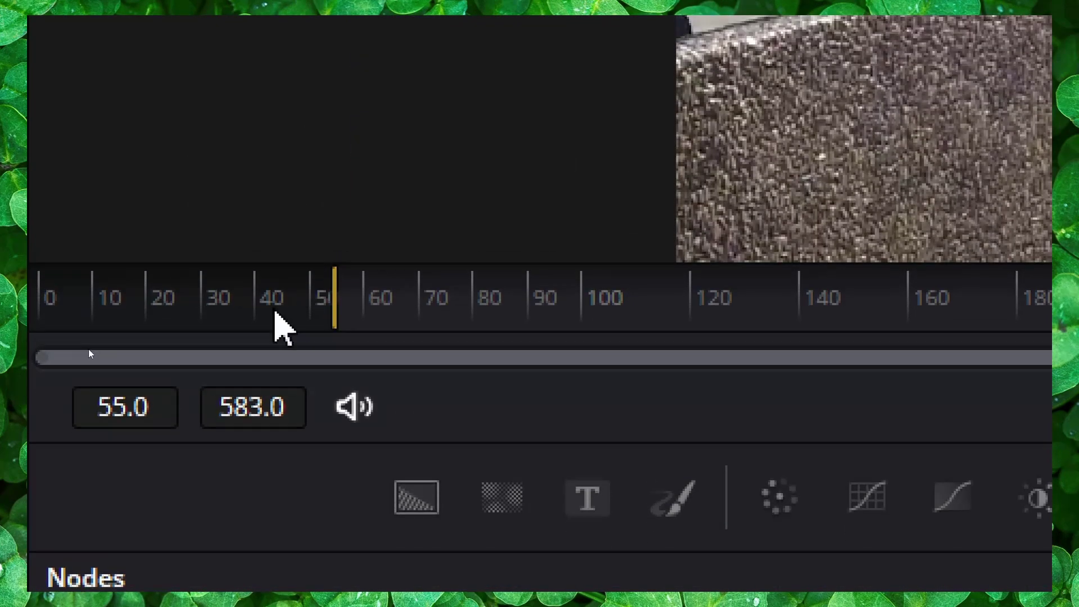
pyautogui.moveTo(333, 295)
pyautogui.mouseDown()
pyautogui.moveTo(29, 298)
pyautogui.moveTo(421, 308)
pyautogui.moveTo(96, 315)
pyautogui.mouseUp()
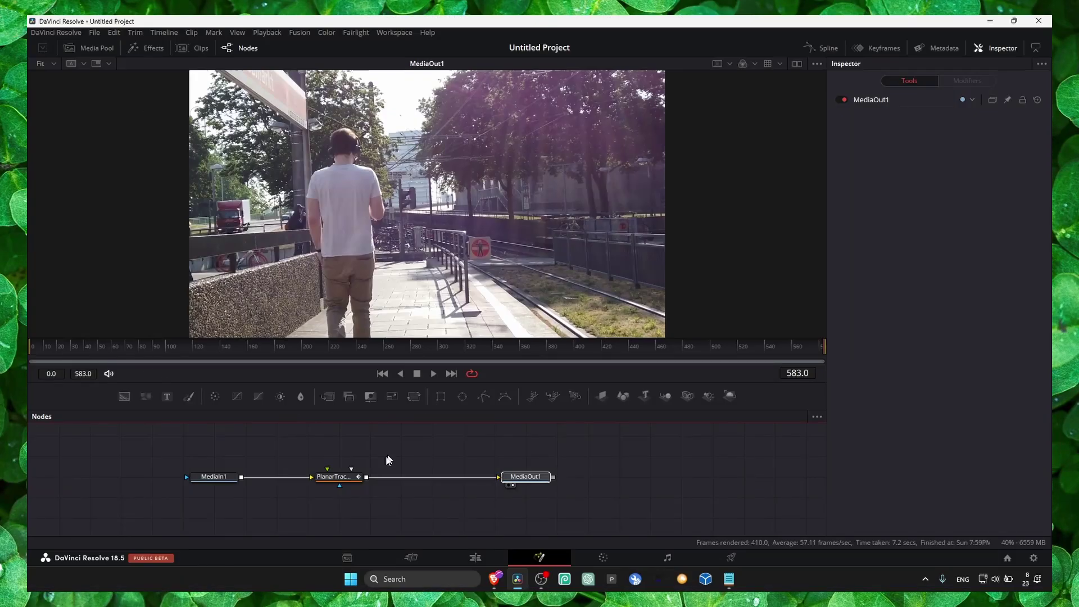
# - Select PlanarTracker1, attempt a forward track, and dismiss the Track failed error
pyautogui.click(331, 477)
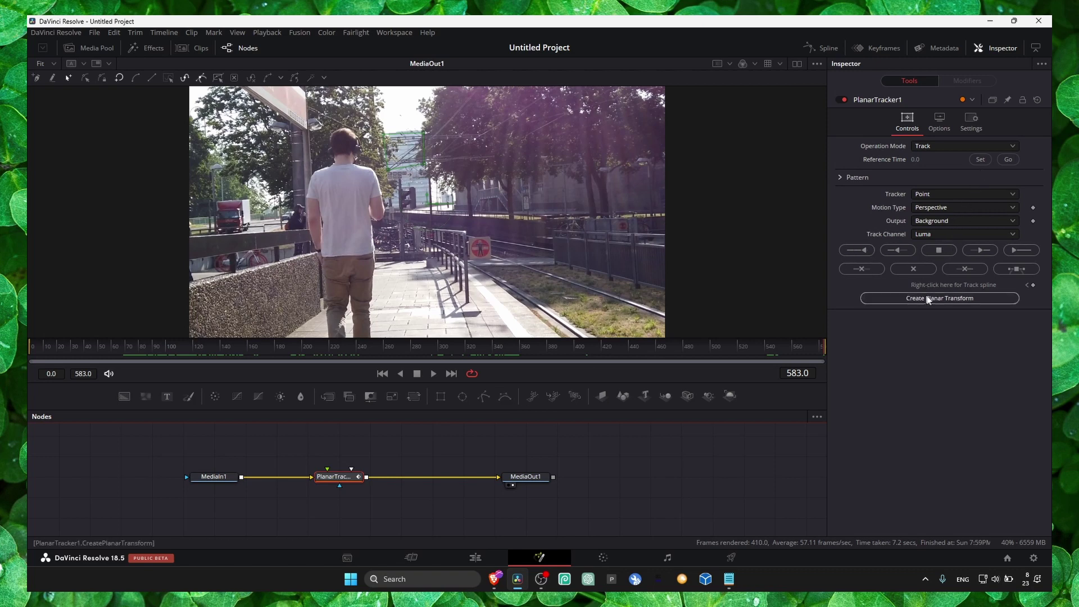
pyautogui.click(982, 258)
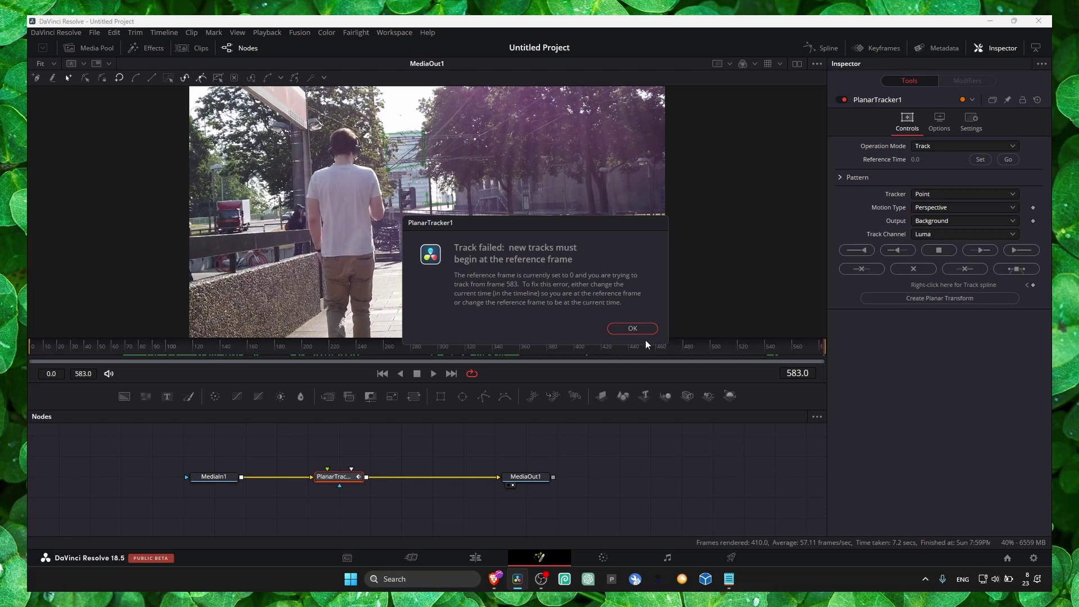
pyautogui.click(636, 332)
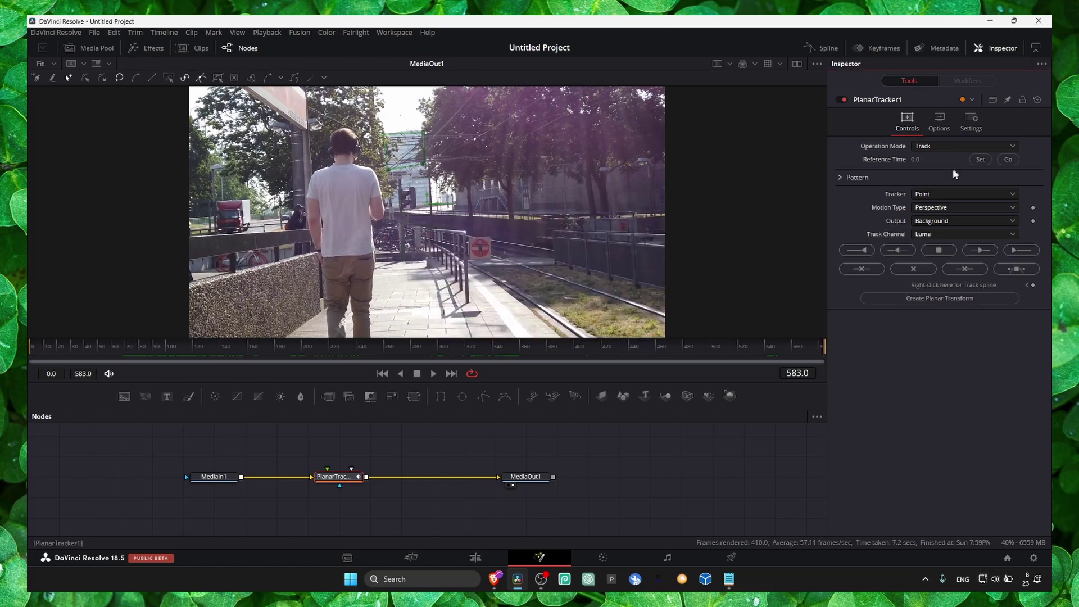
# - Switch Motion Type to Translation, Rotation, retry the forward track, and dismiss the error
pyautogui.click(943, 208)
pyautogui.click(955, 235)
pyautogui.click(1020, 251)
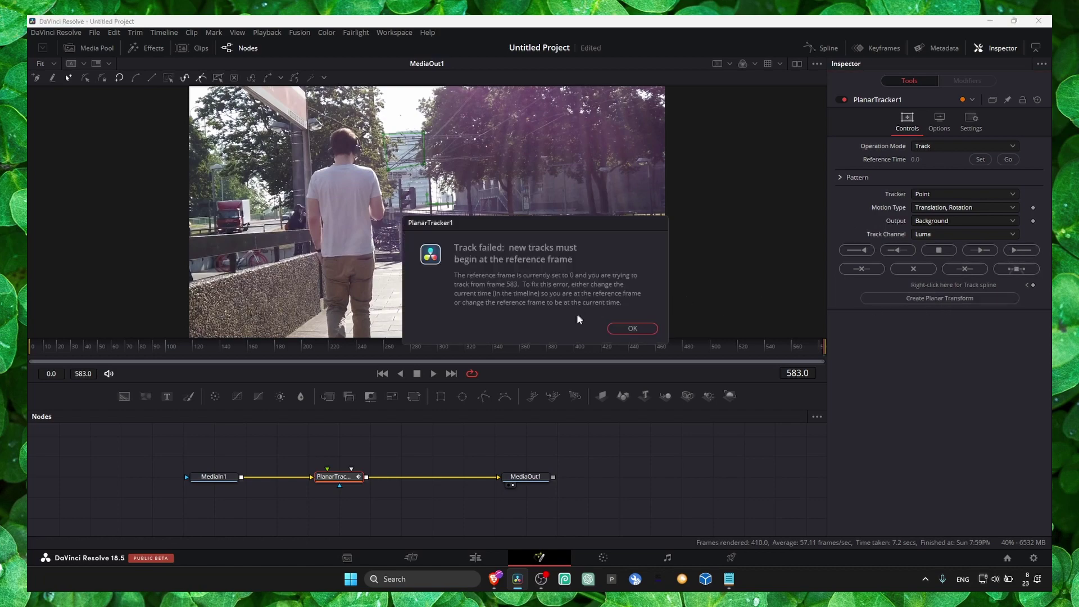
pyautogui.click(623, 329)
pyautogui.click(88, 346)
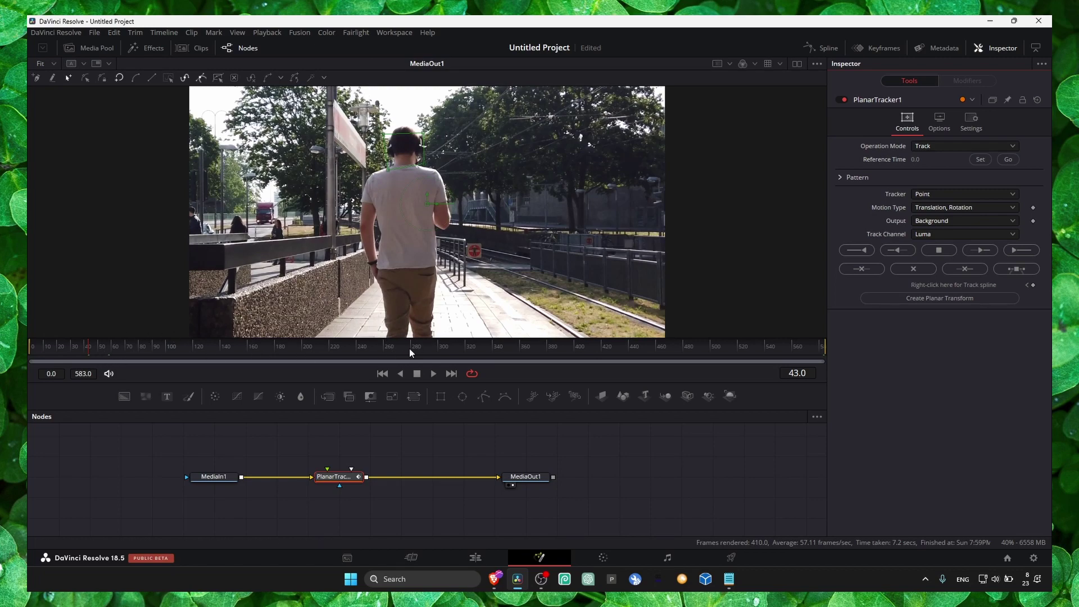
# - Put the playhead on frame 297 and set it as PlanarTracker1's reference time
pyautogui.click(437, 347)
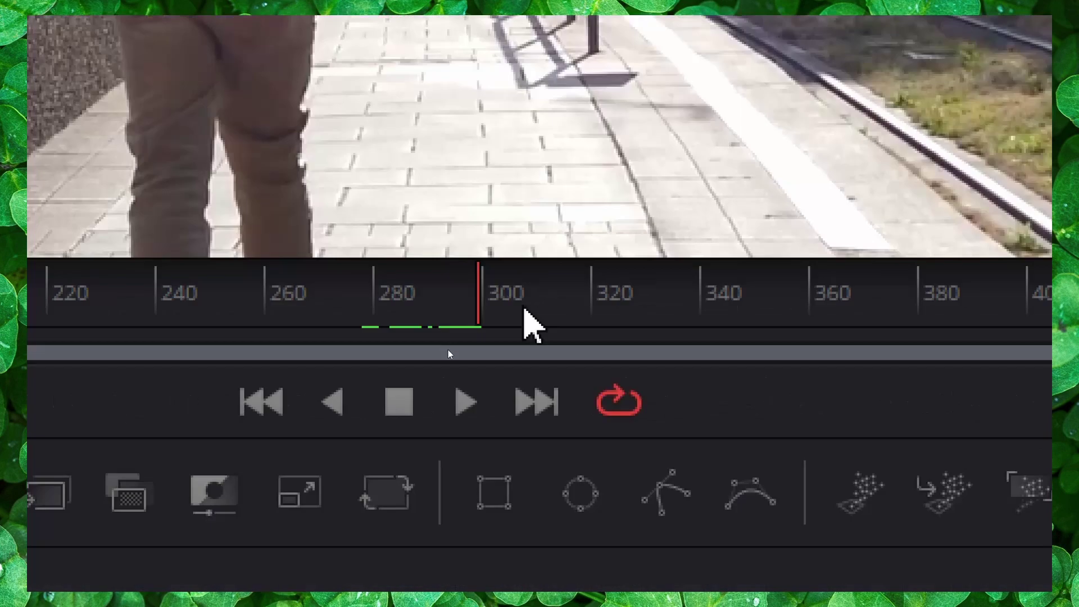
pyautogui.click(435, 349)
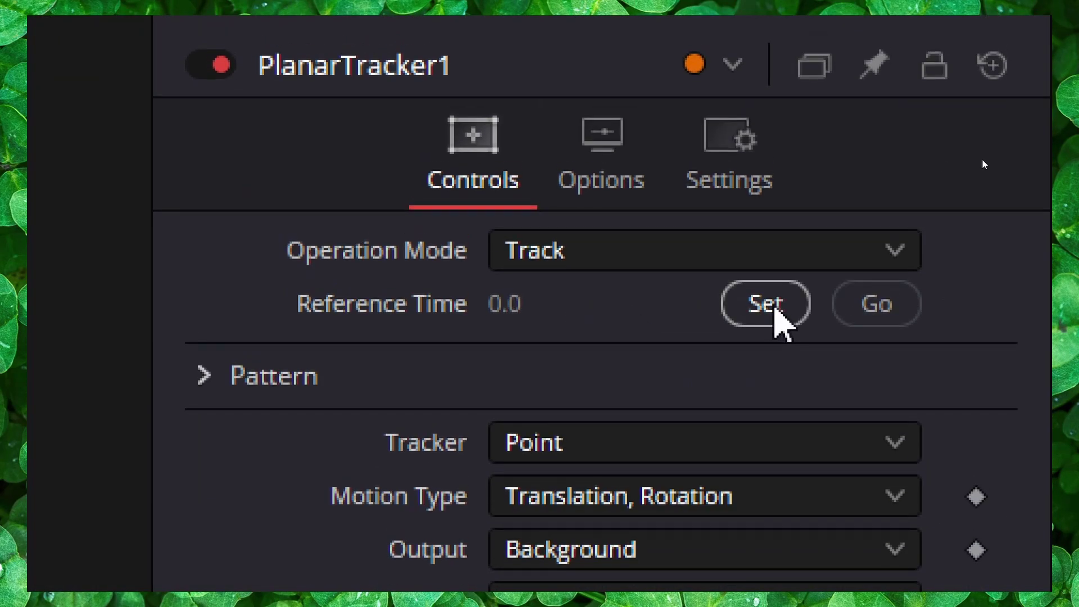
pyautogui.click(770, 315)
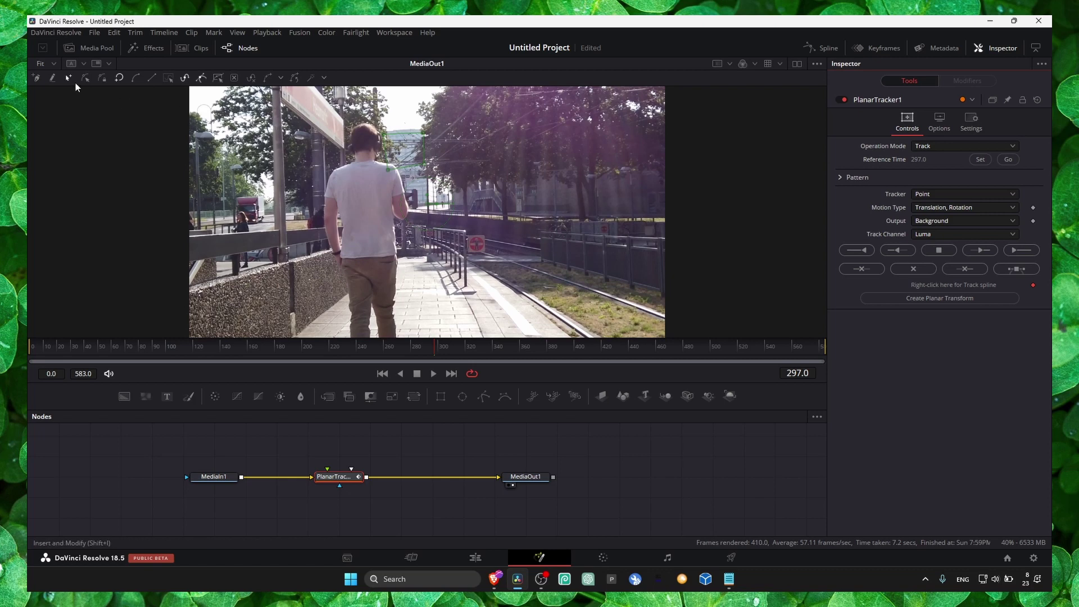
# - Delete the old tracking pattern using Modify Only mode in the viewer
pyautogui.click(39, 81)
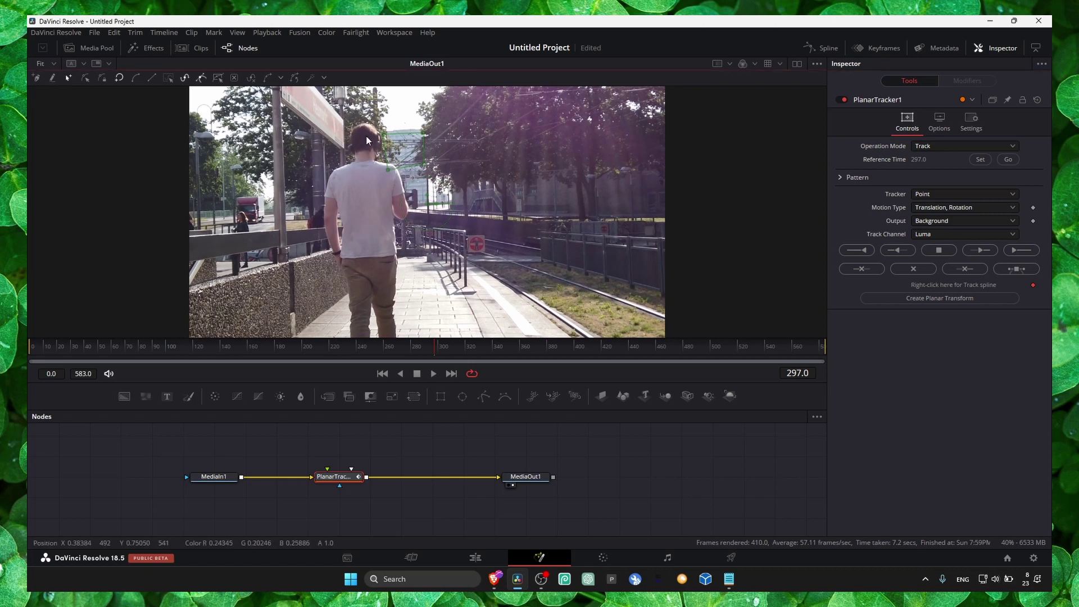
pyautogui.click(66, 79)
pyautogui.press('Delete')
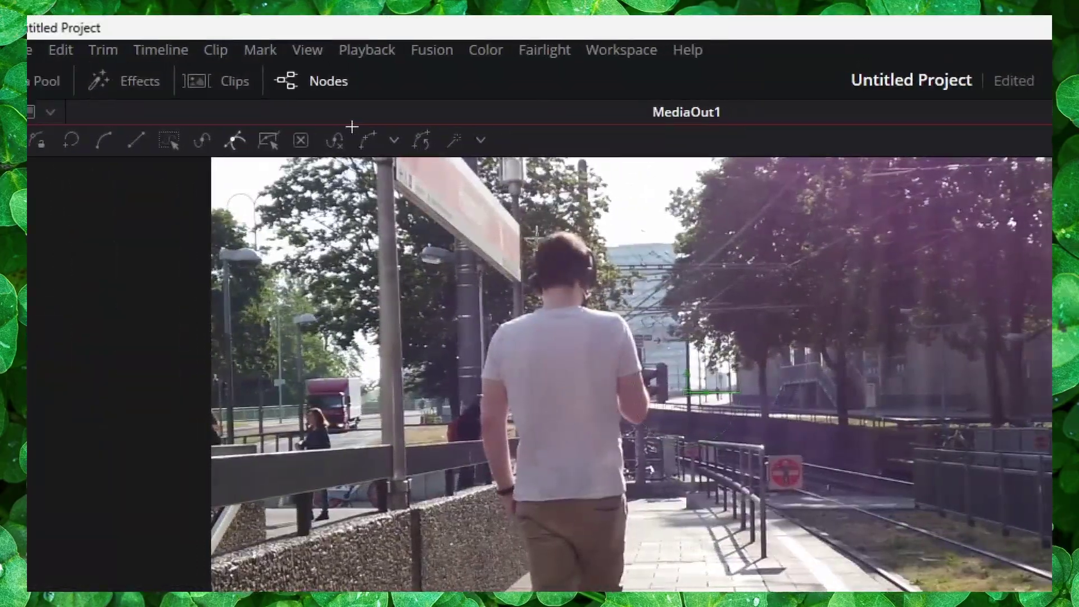
# - Draw a closed polygon pattern around the walking man's head at frame 297
pyautogui.click(444, 243)
pyautogui.click(634, 243)
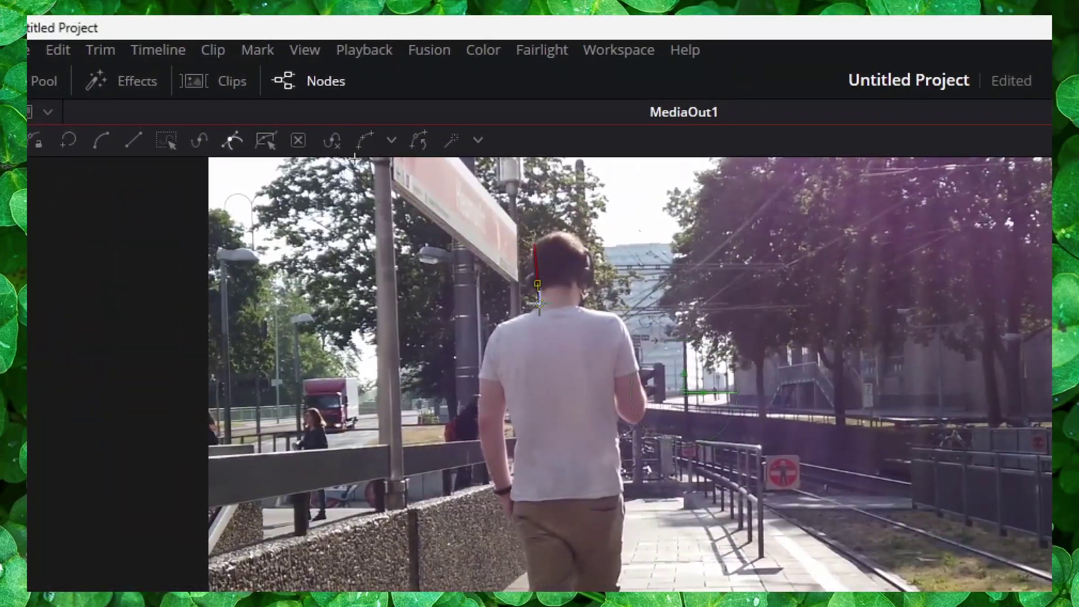
pyautogui.click(540, 246)
pyautogui.click(545, 303)
pyautogui.click(593, 294)
pyautogui.click(588, 254)
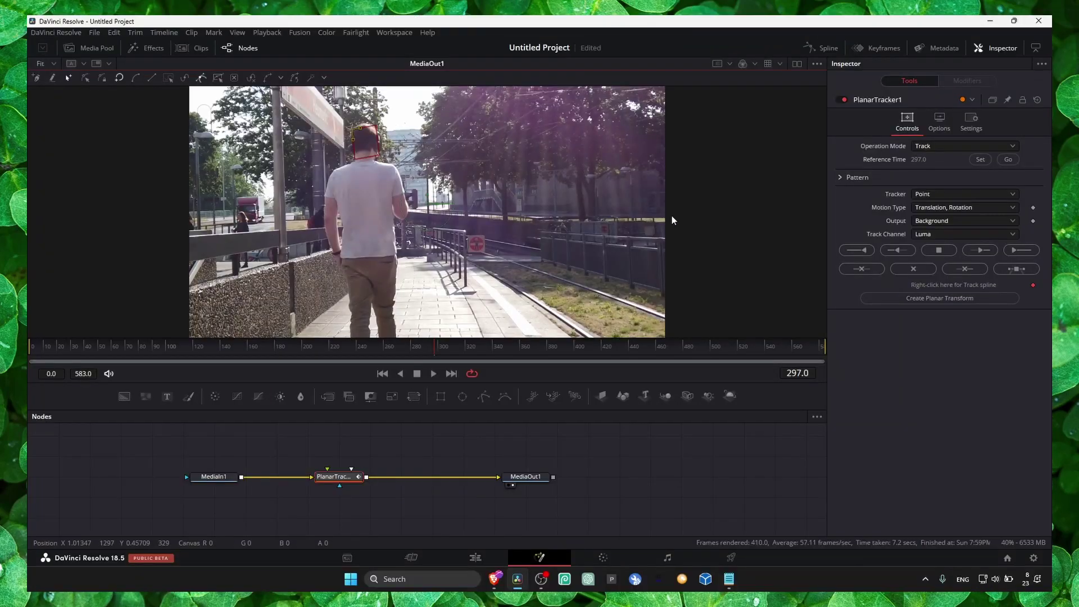
# - Step-track the head pattern forward from 297 to 323, return to 297, and start tracking backward
pyautogui.click(982, 254)
pyautogui.click(980, 251)
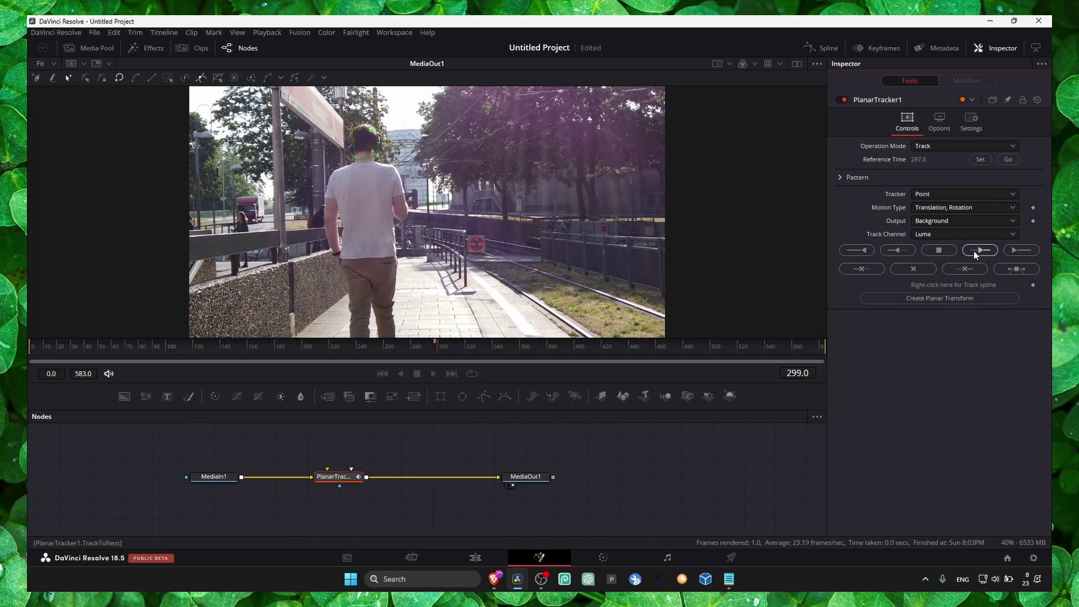
pyautogui.click(979, 251)
pyautogui.click(979, 250)
pyautogui.click(979, 251)
pyautogui.click(975, 254)
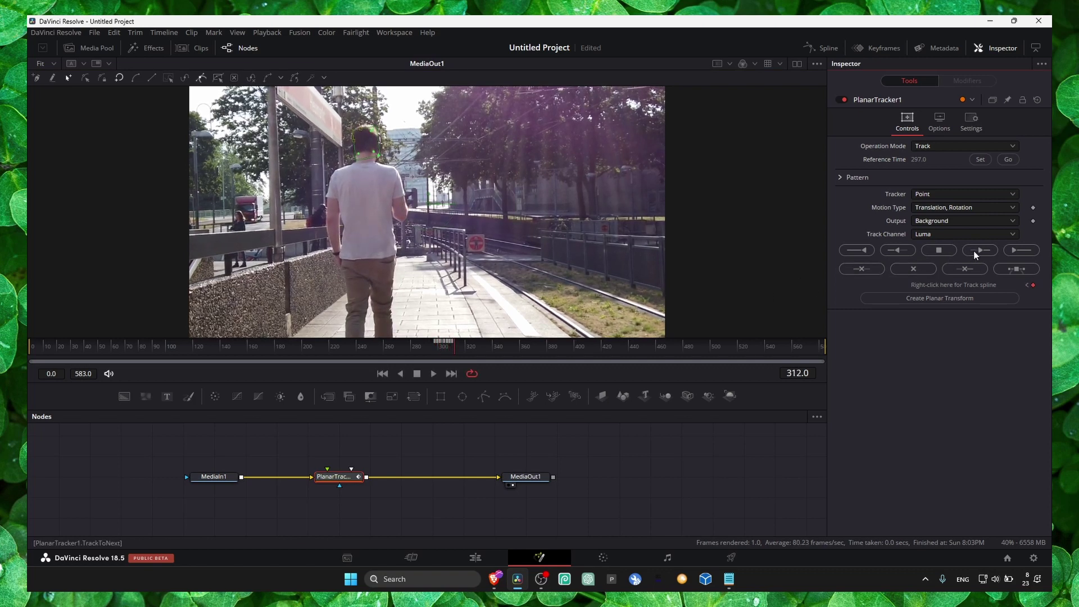
pyautogui.click(975, 255)
pyautogui.click(975, 254)
pyautogui.click(975, 254)
pyautogui.click(975, 254)
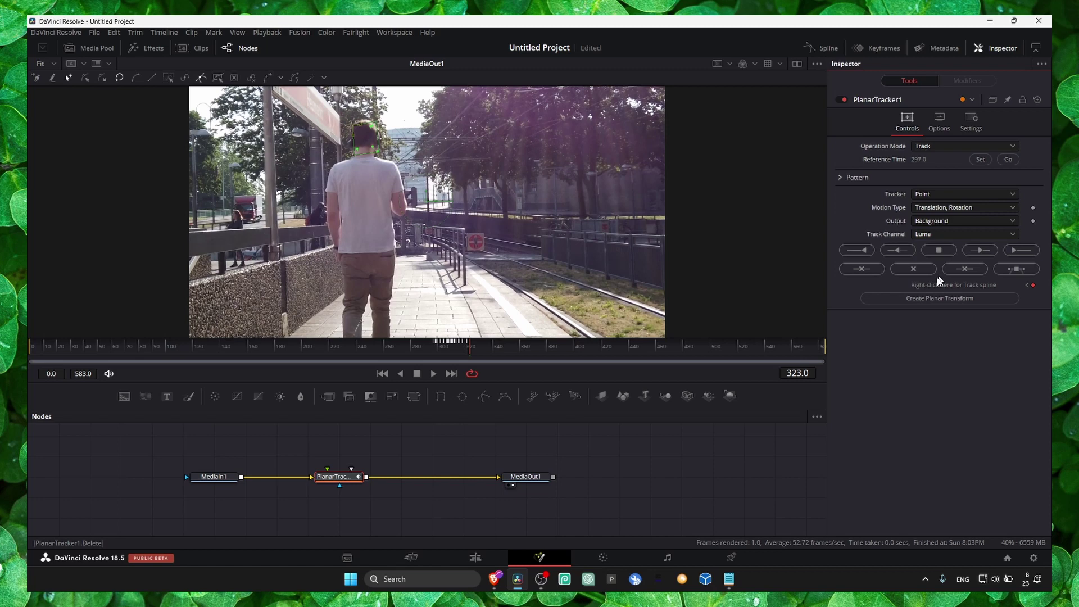
pyautogui.click(1009, 159)
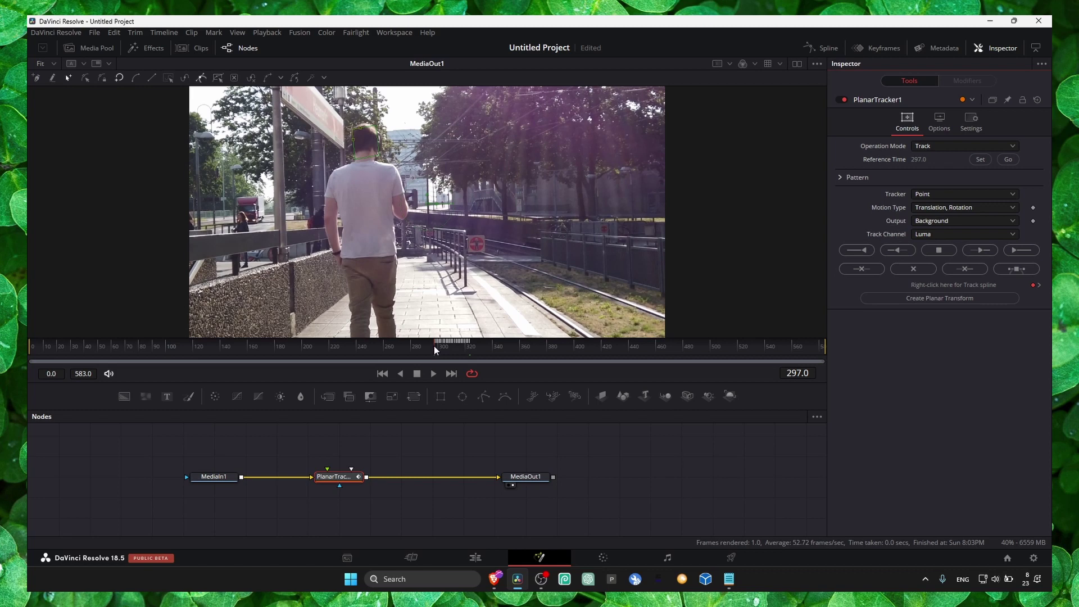
pyautogui.click(897, 252)
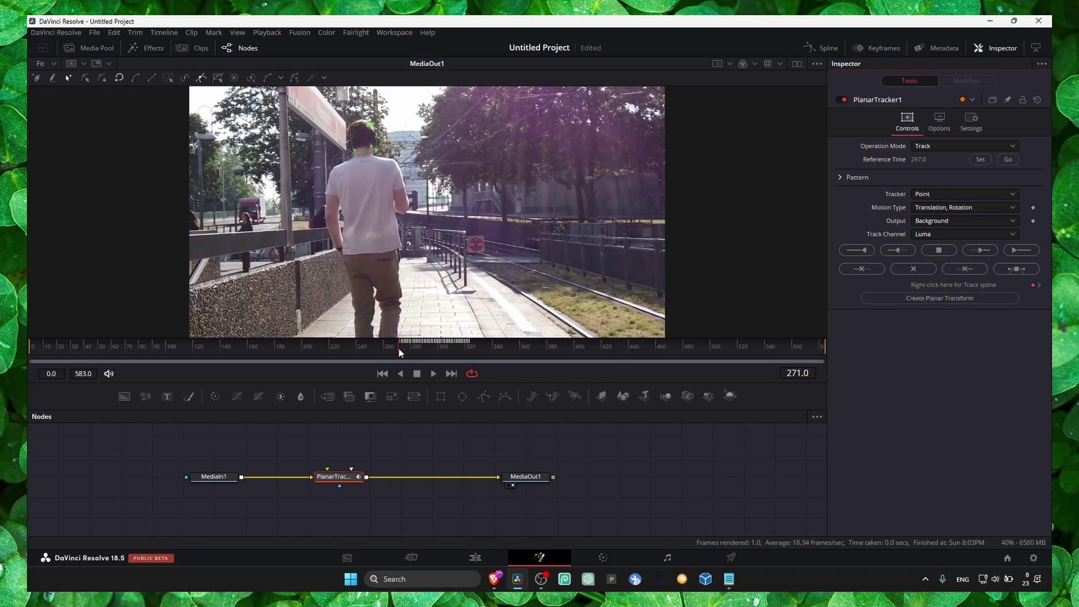
# - Scrub frames 292 to about 307 to confirm the head track plays through without errors
pyautogui.moveTo(399, 348); pyautogui.dragTo(429, 351)
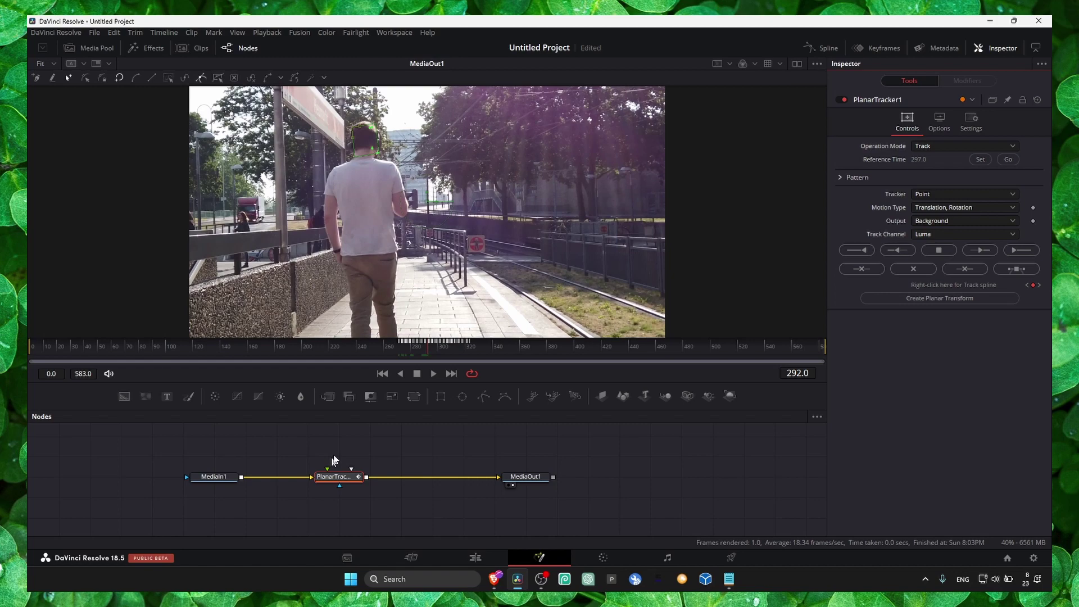
pyautogui.moveTo(406, 349)
pyautogui.mouseDown()
pyautogui.moveTo(386, 349)
pyautogui.moveTo(454, 349)
pyautogui.moveTo(423, 349)
pyautogui.mouseUp()
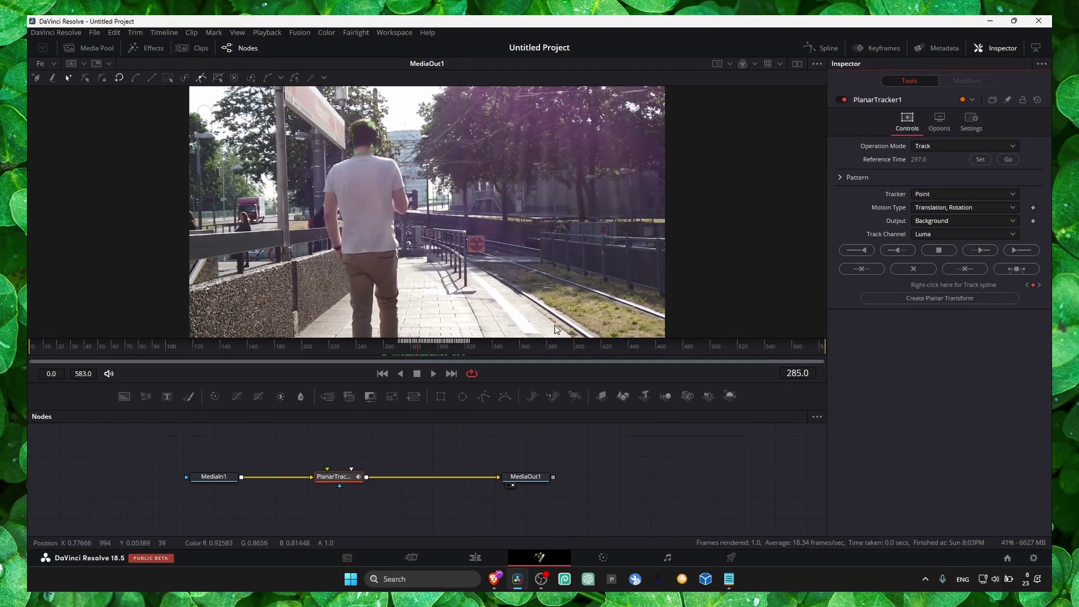